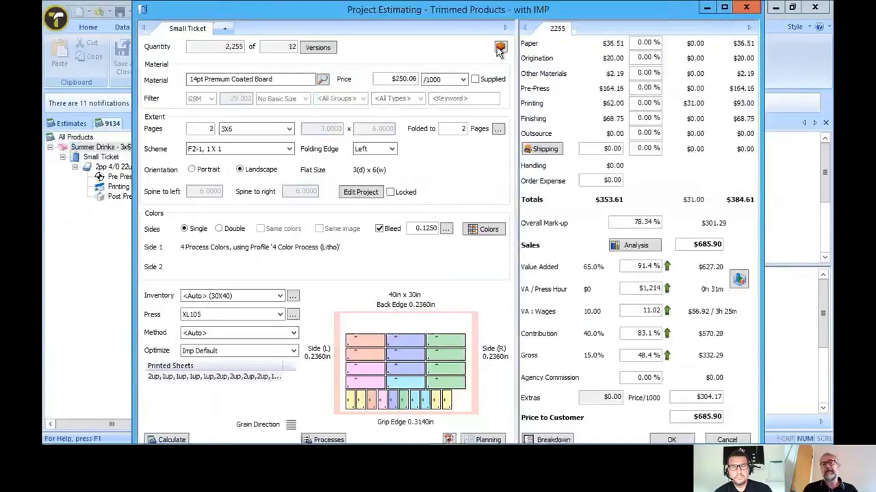
Review the provisional stock assignments of the Small Ticket estimate, cancelling both dialogs, and close the estimate.
{"action": "left_click", "coordinate": [500, 48]}
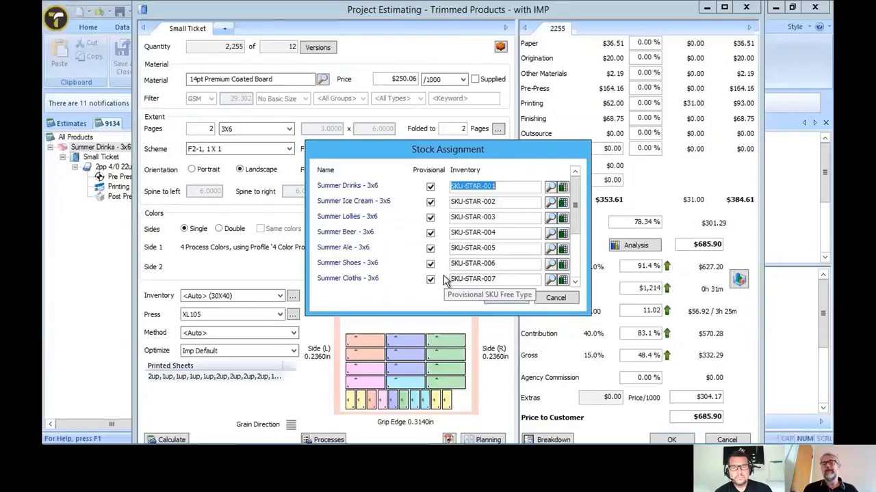
{"action": "left_click", "coordinate": [555, 299]}
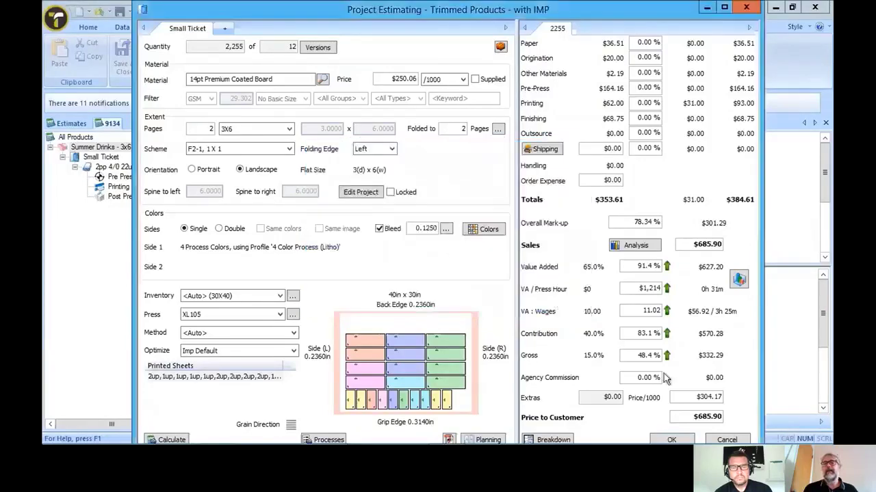
{"action": "left_click", "coordinate": [725, 438]}
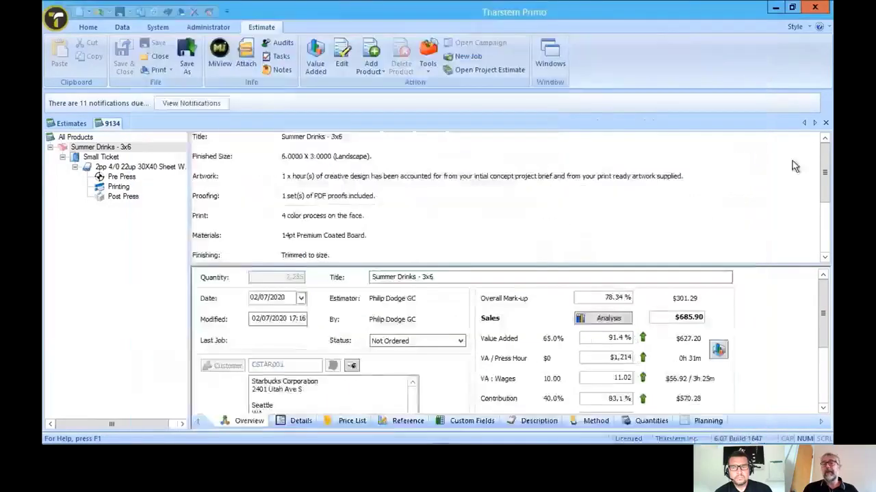
{"action": "left_click", "coordinate": [823, 123]}
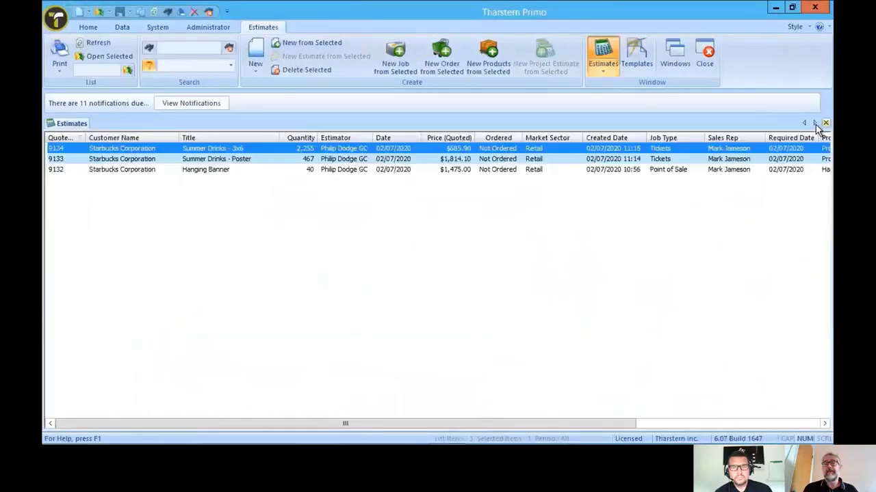
Check the inventory list for SKU-STAR items and return to the estimates list.
{"action": "left_click", "coordinate": [87, 27]}
{"action": "left_click", "coordinate": [382, 57]}
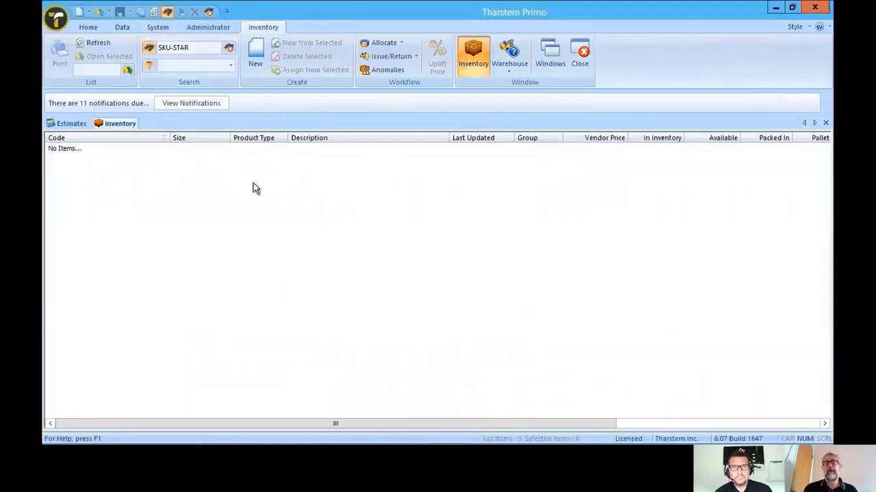
{"action": "left_click", "coordinate": [824, 122]}
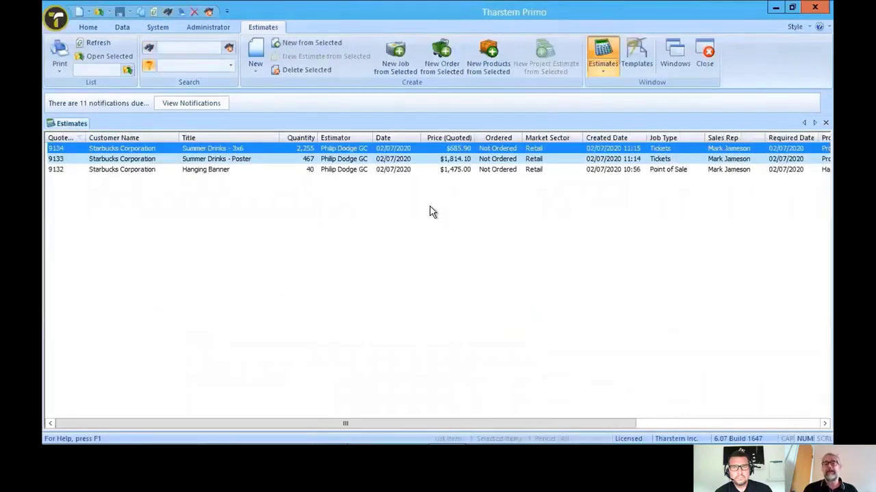
Create a new job from the Summer Drinks - 3x6 and Summer Drinks - Poster estimates, dismissing the customer comments.
{"action": "left_click", "coordinate": [357, 160], "text": "ctrl"}
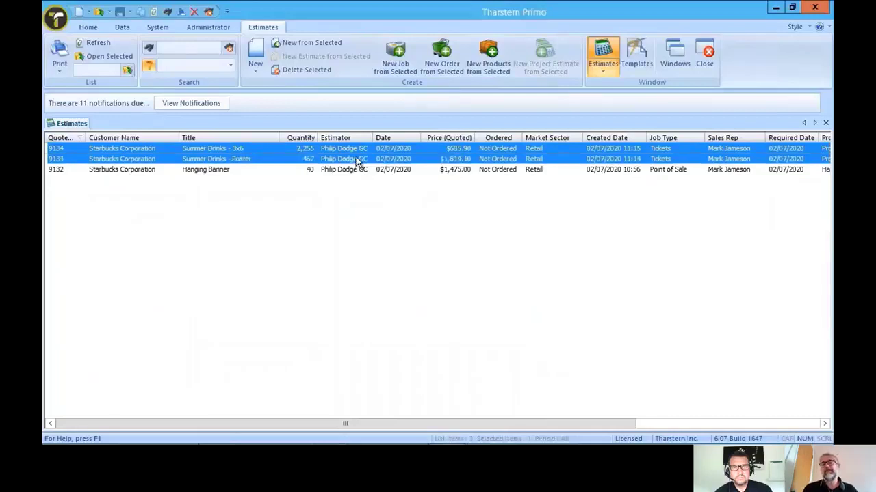
{"action": "left_click", "coordinate": [400, 64]}
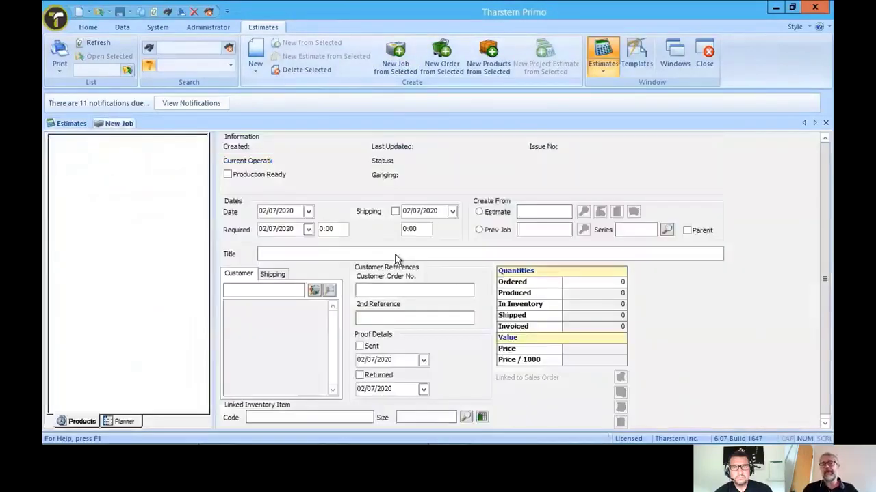
{"action": "left_click", "coordinate": [517, 160]}
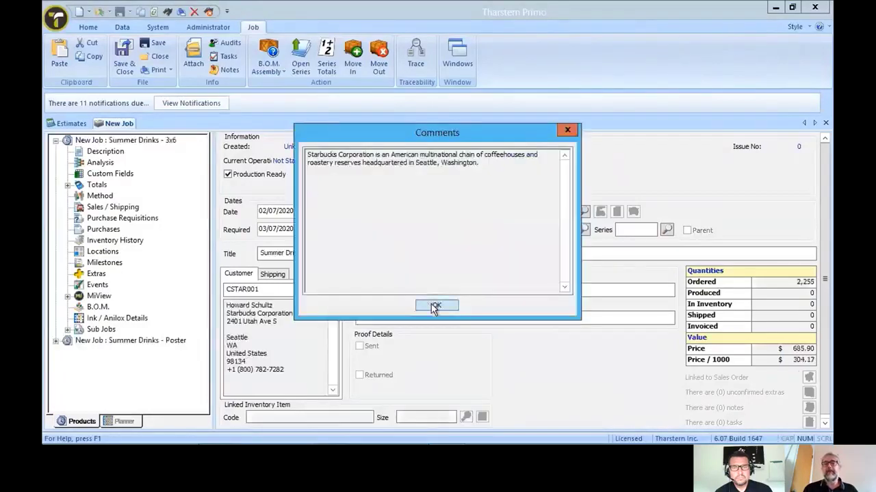
{"action": "left_click", "coordinate": [435, 307]}
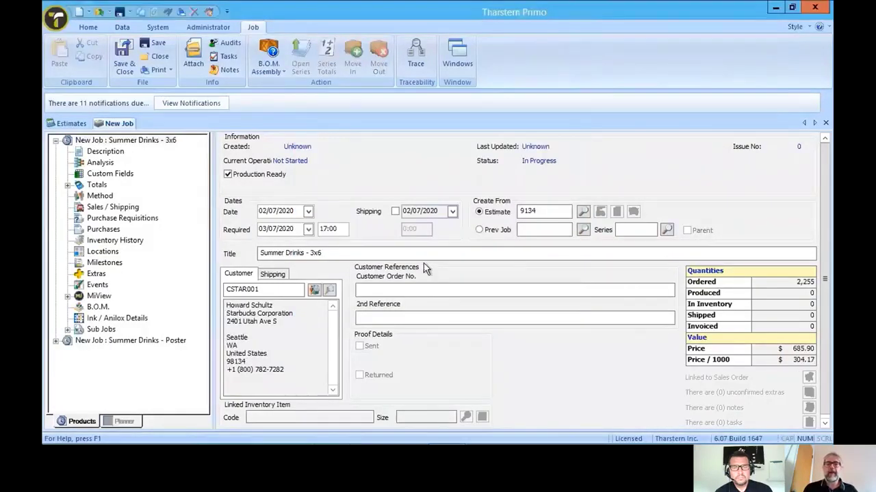
Enter the customer order number for the new Summer Drinks job, leaving the second reference blank.
{"action": "left_click", "coordinate": [407, 290]}
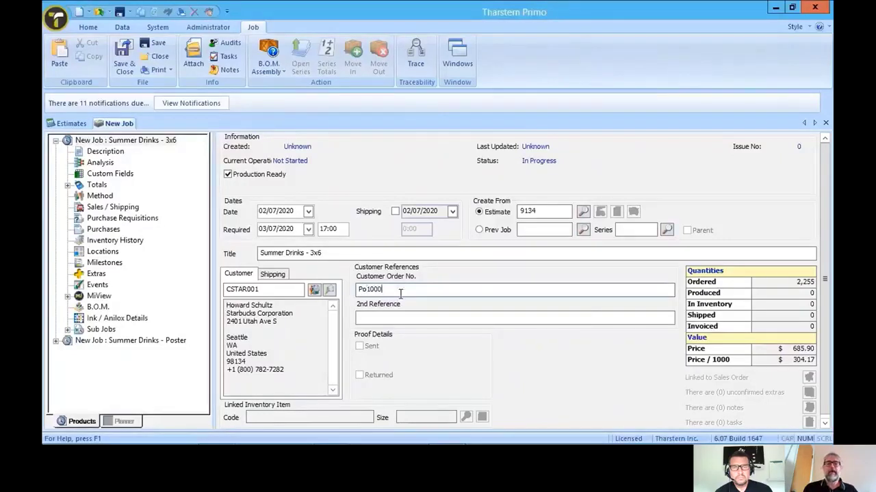
{"action": "key", "text": "Tab"}
{"action": "key", "text": "Return"}
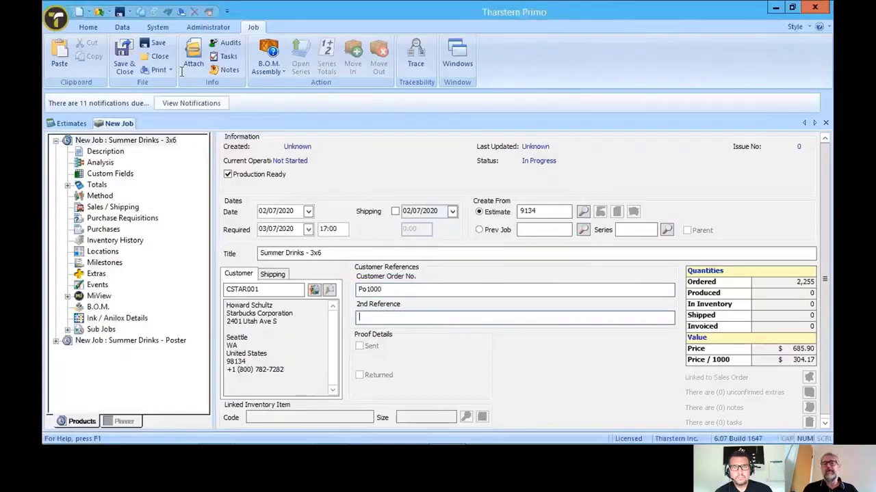
Save the jobs without grouping them onto a single works instruction, and cancel the document selection.
{"action": "left_click", "coordinate": [163, 44]}
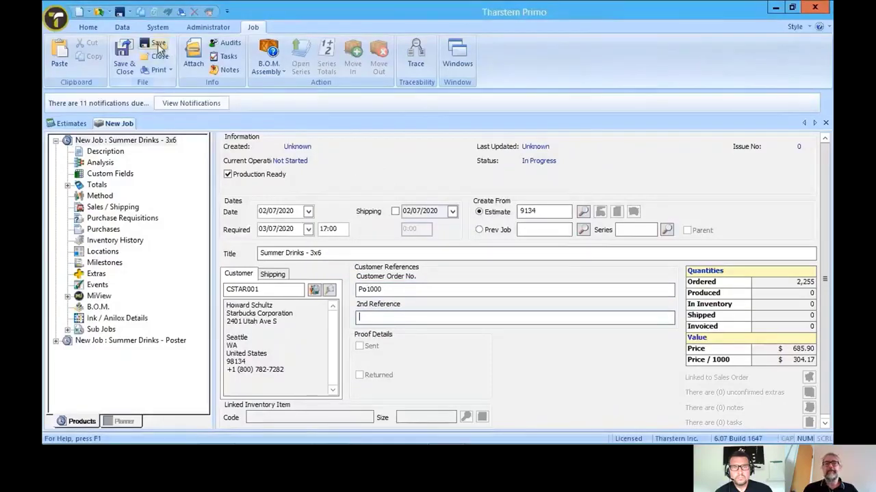
{"action": "left_click", "coordinate": [439, 305]}
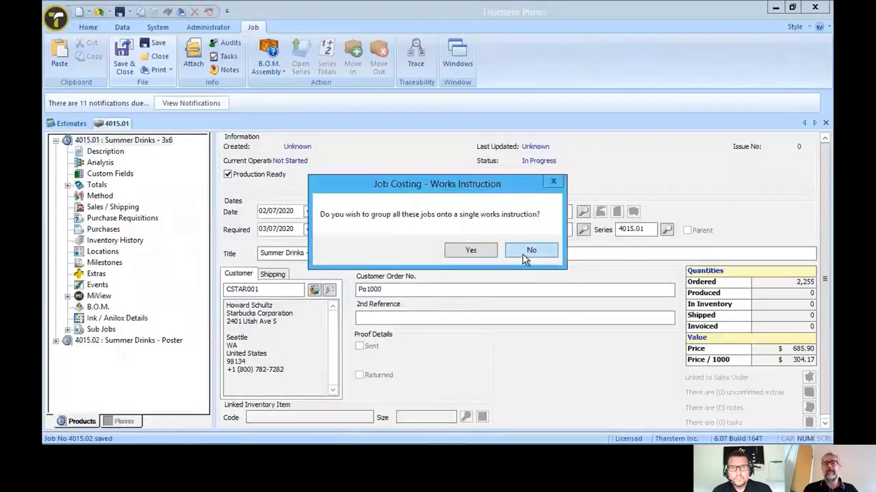
{"action": "left_click", "coordinate": [523, 253]}
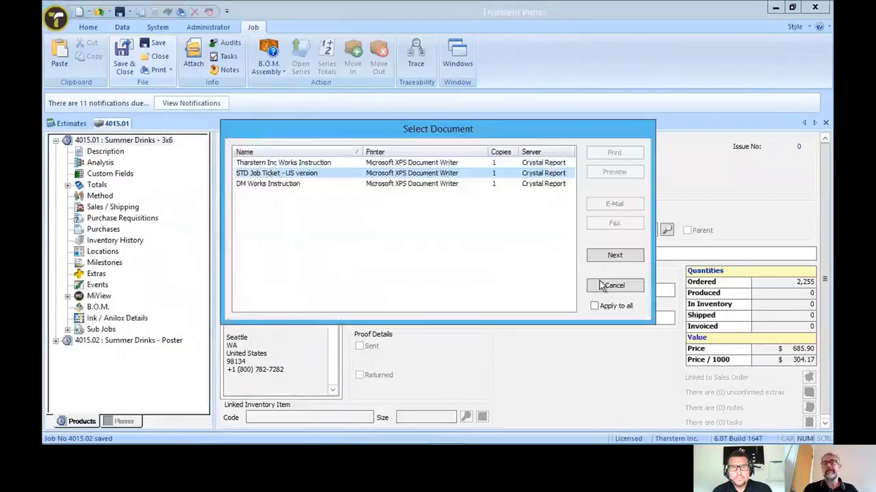
{"action": "left_click", "coordinate": [604, 288]}
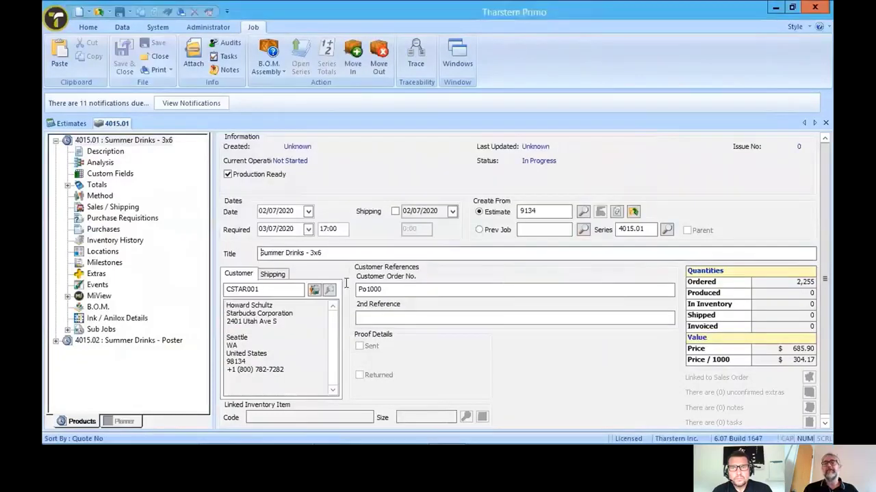
Review the sub jobs of the Summer Drinks - 3x6 job, inspect the first one's stock code, and close the job.
{"action": "left_click", "coordinate": [56, 140]}
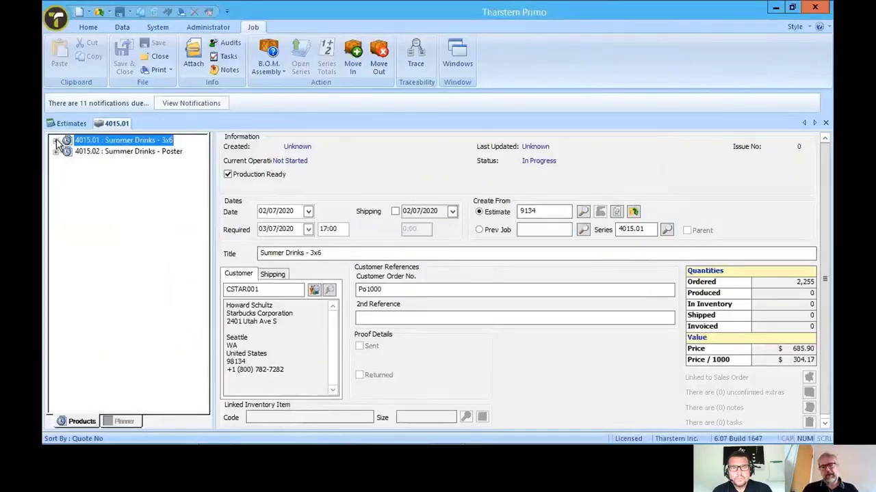
{"action": "left_click", "coordinate": [57, 140]}
{"action": "left_click", "coordinate": [94, 330]}
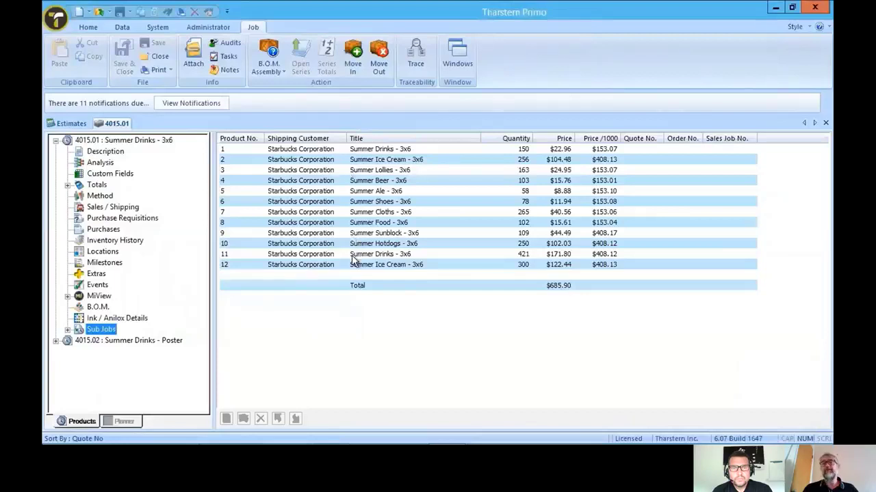
{"action": "double_click", "coordinate": [382, 152]}
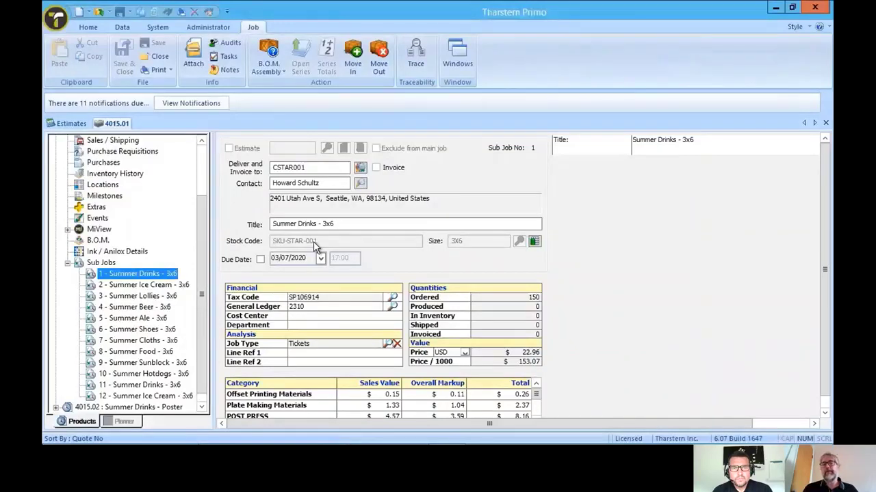
{"action": "left_click_drag", "start_coordinate": [201, 244], "coordinate": [201, 193]}
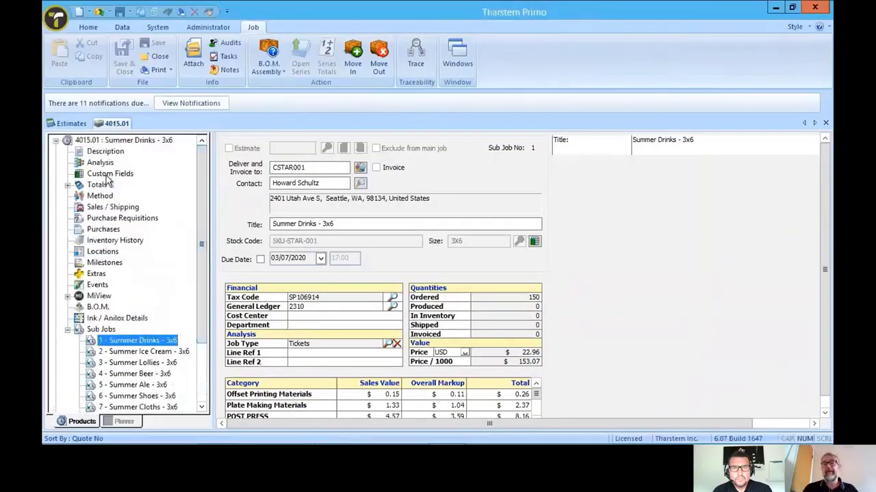
{"action": "left_click", "coordinate": [55, 140]}
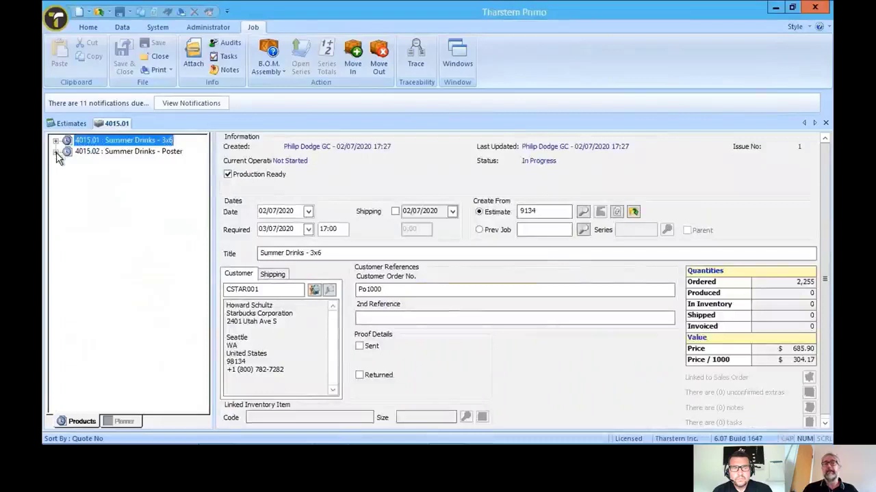
{"action": "left_click", "coordinate": [824, 123]}
Inspect the activity of inventory item SKU-STAR-024, then close the item, the inventory list and the estimates list.
{"action": "left_click", "coordinate": [91, 28]}
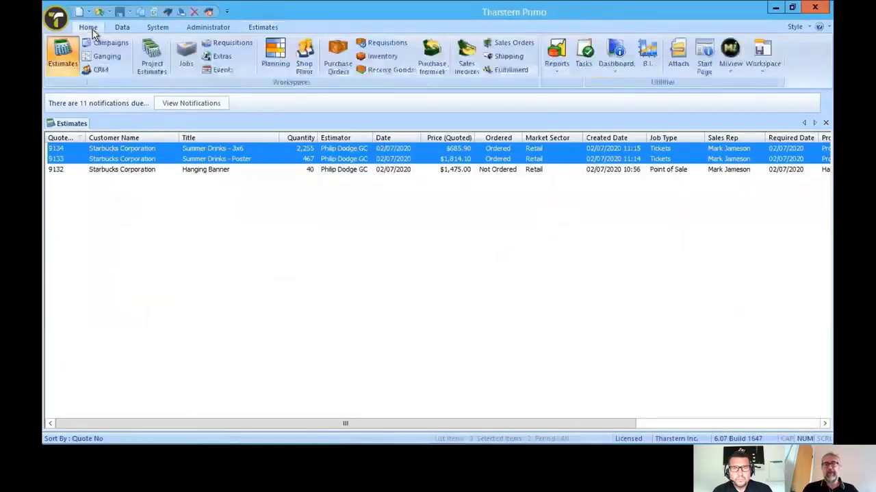
{"action": "left_click", "coordinate": [383, 56]}
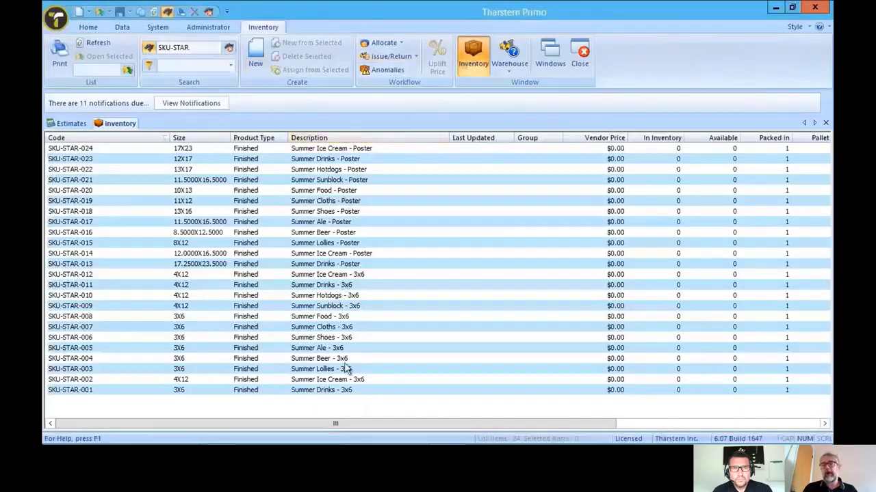
{"action": "double_click", "coordinate": [357, 148]}
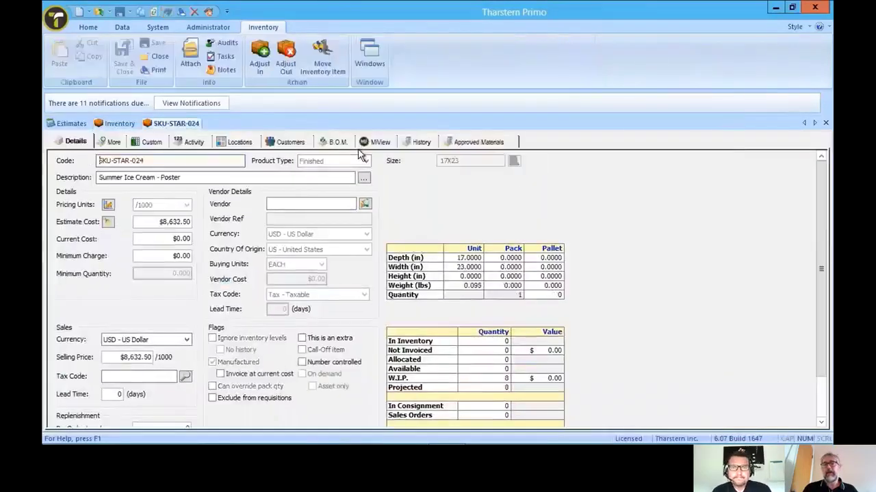
{"action": "left_click", "coordinate": [200, 145]}
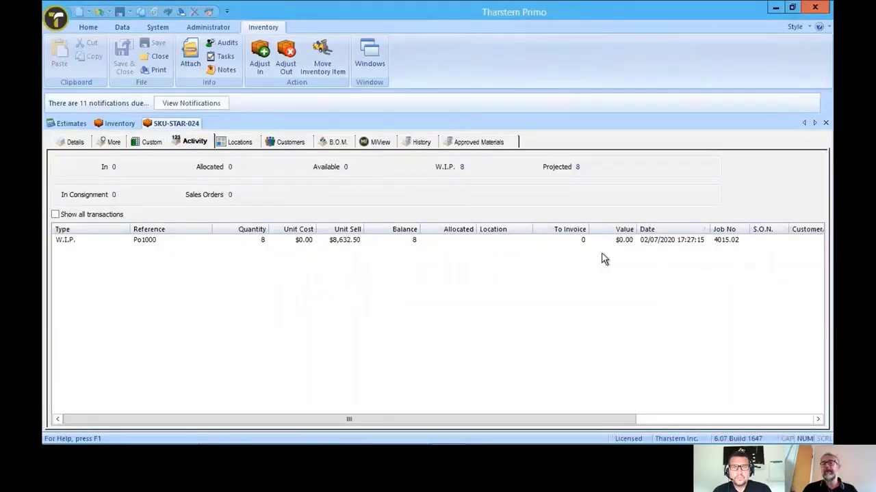
{"action": "left_click", "coordinate": [815, 121]}
{"action": "left_click", "coordinate": [816, 121]}
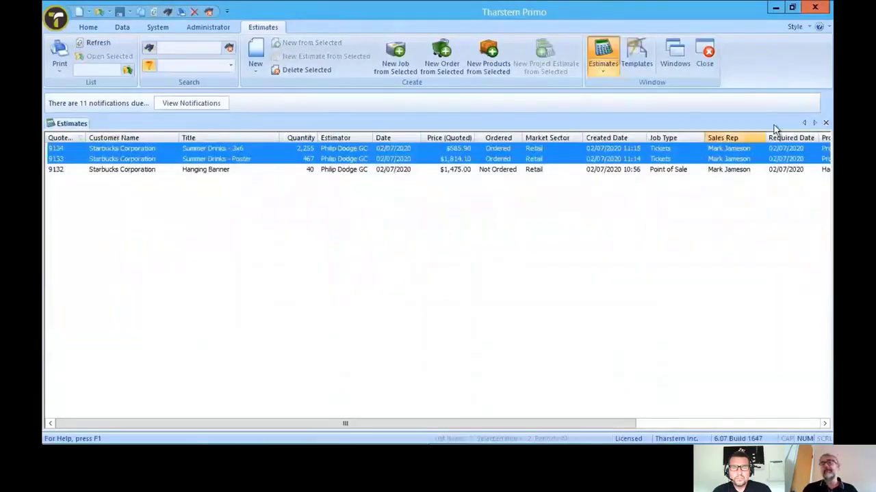
{"action": "left_click", "coordinate": [825, 123]}
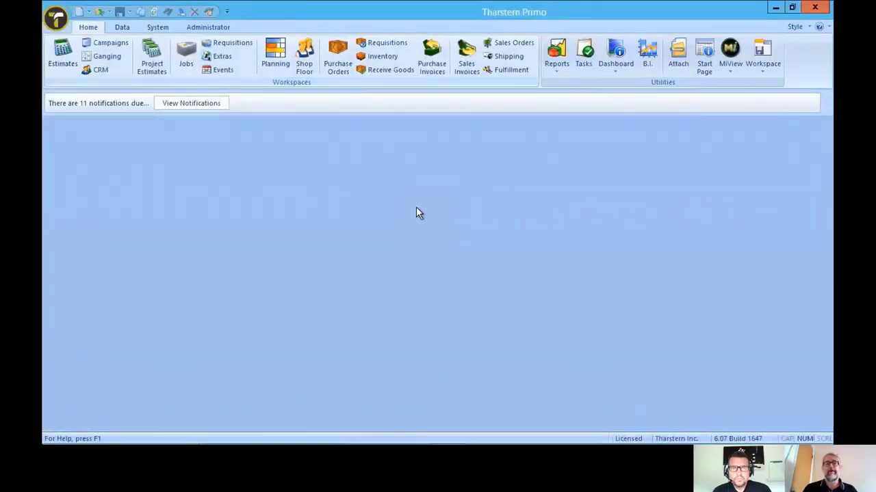
Produce the full ordered quantities of both Summer Drinks jobs, reviewing the Poster sub job quantities before saving and closing.
{"action": "left_click", "coordinate": [186, 56]}
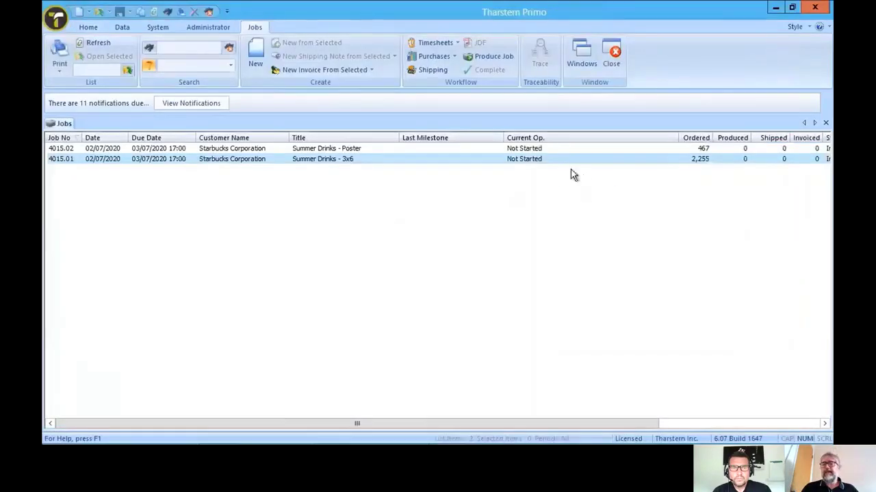
{"action": "left_click_drag", "start_coordinate": [612, 186], "coordinate": [528, 147]}
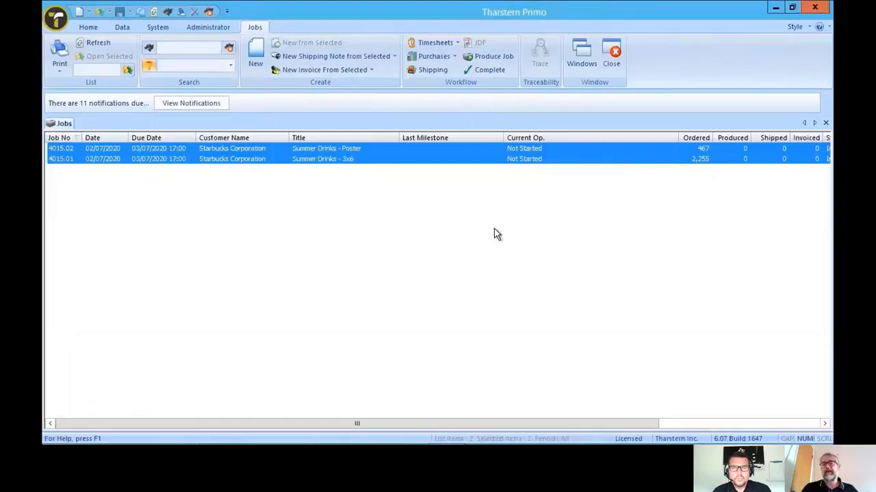
{"action": "left_click", "coordinate": [498, 57]}
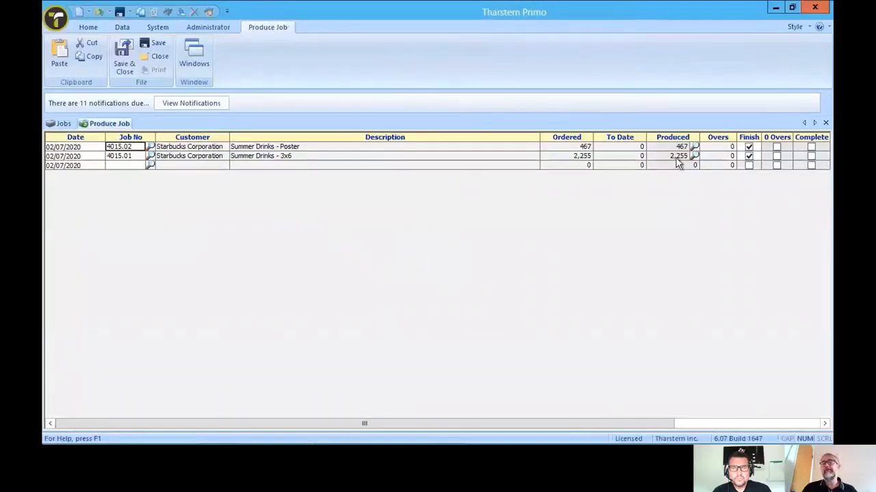
{"action": "left_click", "coordinate": [695, 146]}
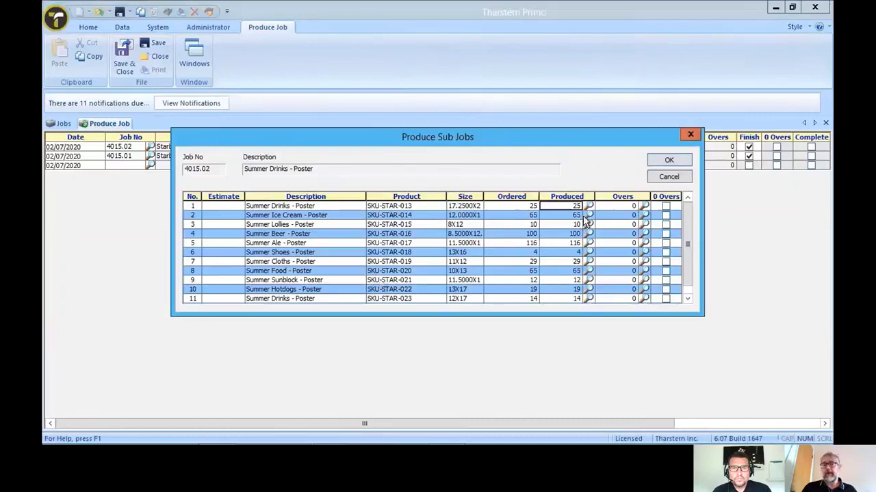
{"action": "left_click", "coordinate": [669, 161]}
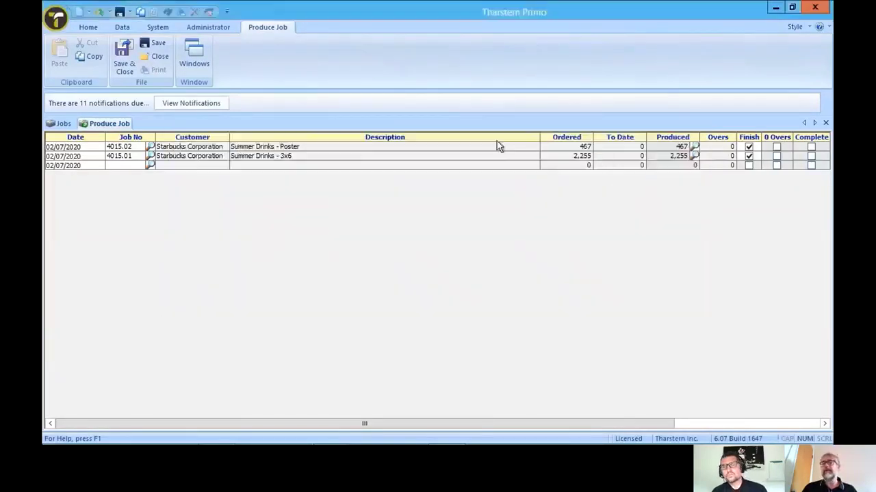
{"action": "left_click", "coordinate": [132, 63]}
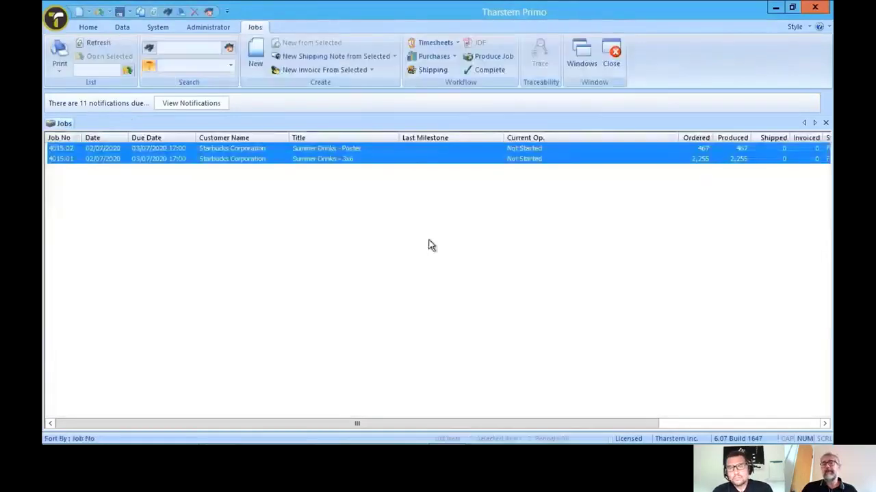
Close the jobs list, check the stock quantities of the SKU-STAR items in inventory, and close the inventory list.
{"action": "left_click", "coordinate": [825, 123]}
{"action": "left_click", "coordinate": [378, 57]}
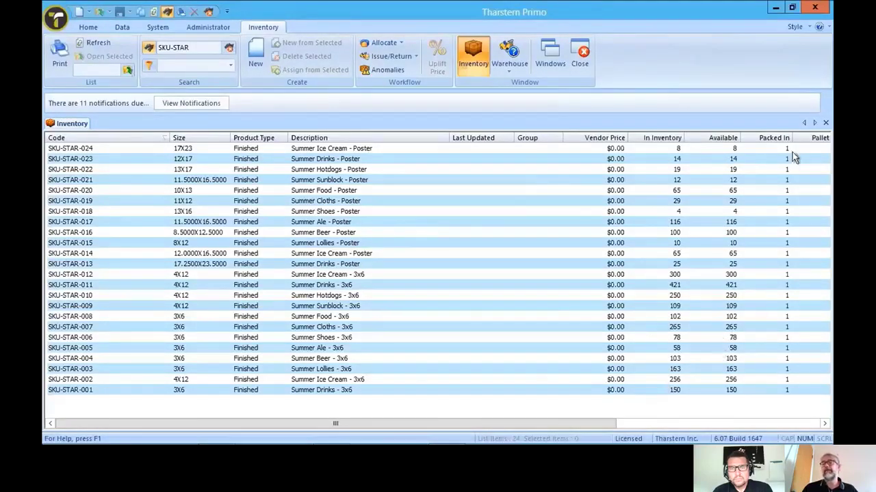
{"action": "left_click", "coordinate": [825, 123]}
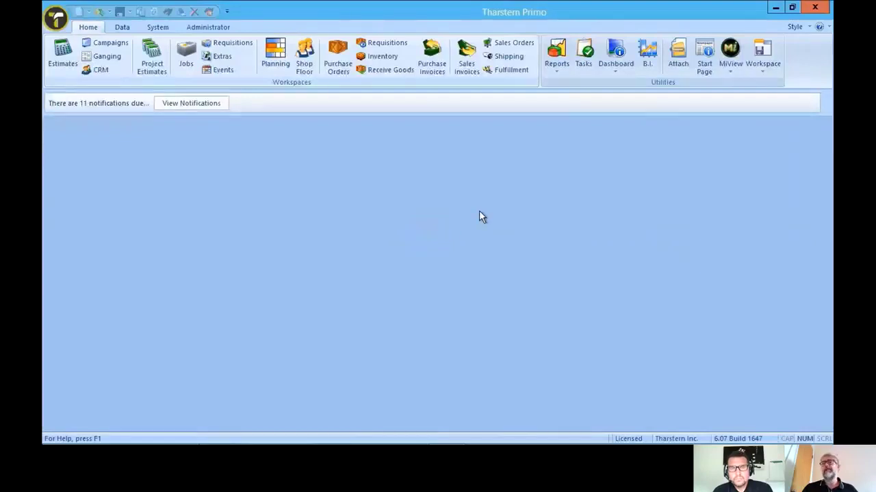
Switch to File Explorer, open the Starbucks - POS Distribution CSV file in Excel, and widen its columns to make the headings readable.
{"action": "left_click", "coordinate": [775, 10]}
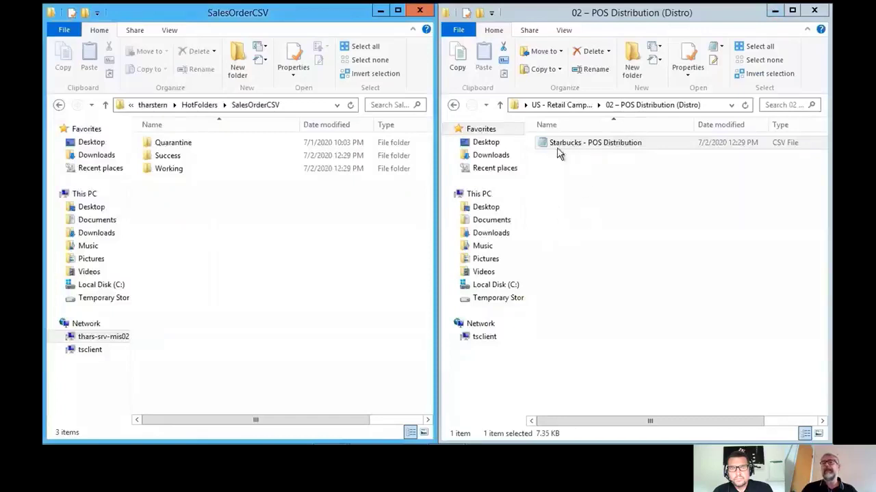
{"action": "right_click", "coordinate": [607, 142]}
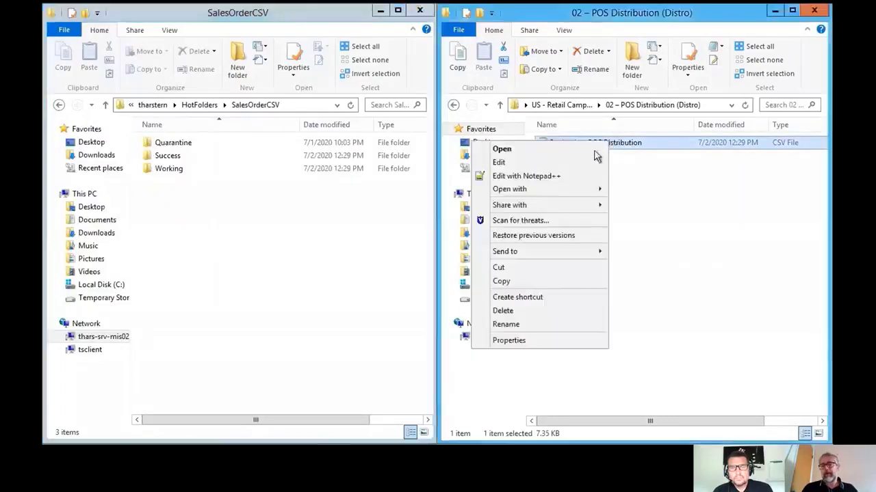
{"action": "mouse_move", "coordinate": [523, 189]}
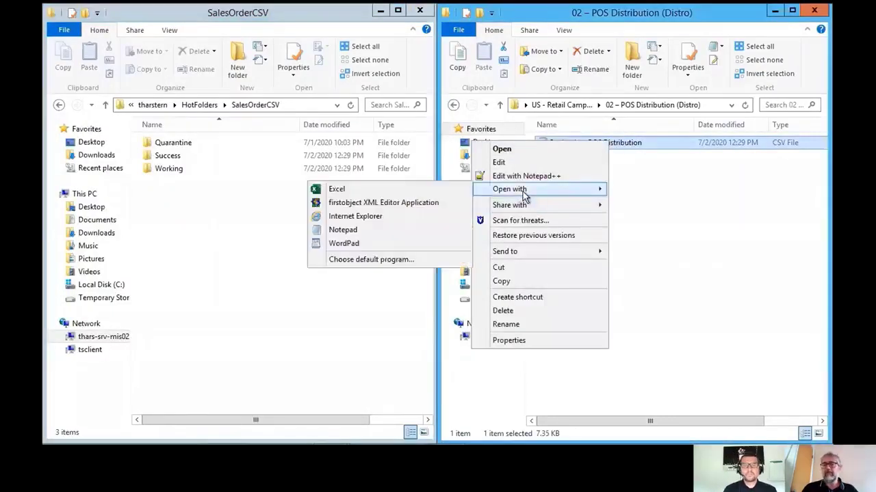
{"action": "left_click", "coordinate": [431, 193]}
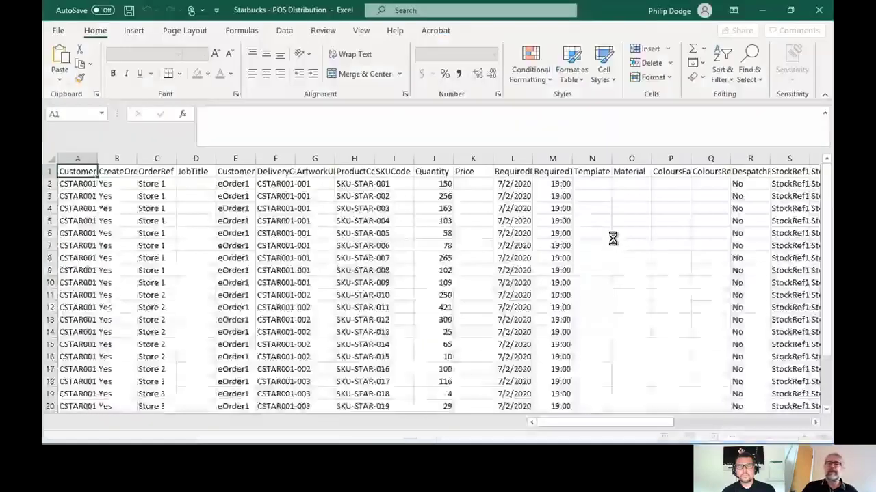
{"action": "left_click_drag", "start_coordinate": [89, 159], "coordinate": [628, 158]}
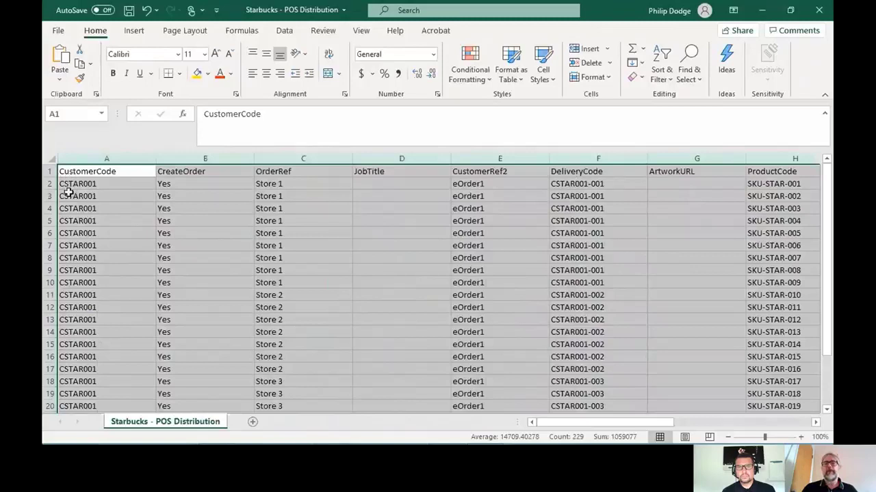
Examine the Store 1, Store 2 and Store 3 rows with their delivery codes, product codes and quantities, then close the workbook without saving.
{"action": "left_click_drag", "start_coordinate": [50, 183], "coordinate": [55, 283]}
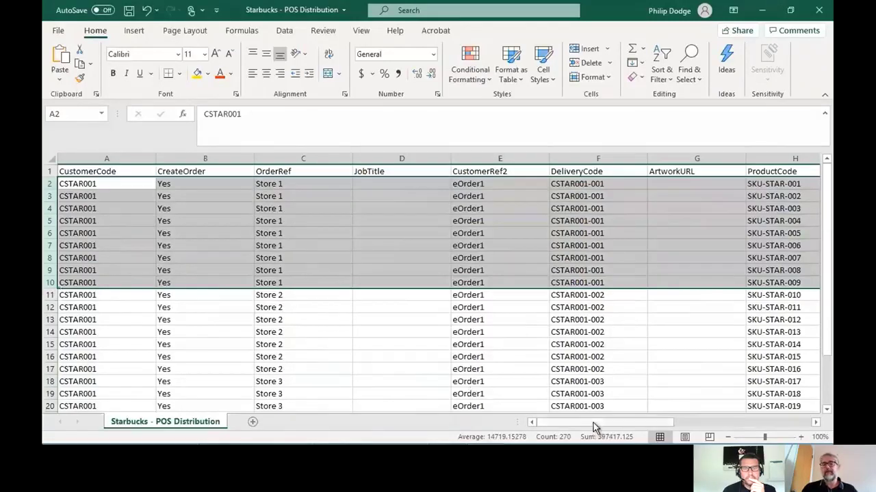
{"action": "left_click_drag", "start_coordinate": [595, 423], "coordinate": [667, 419]}
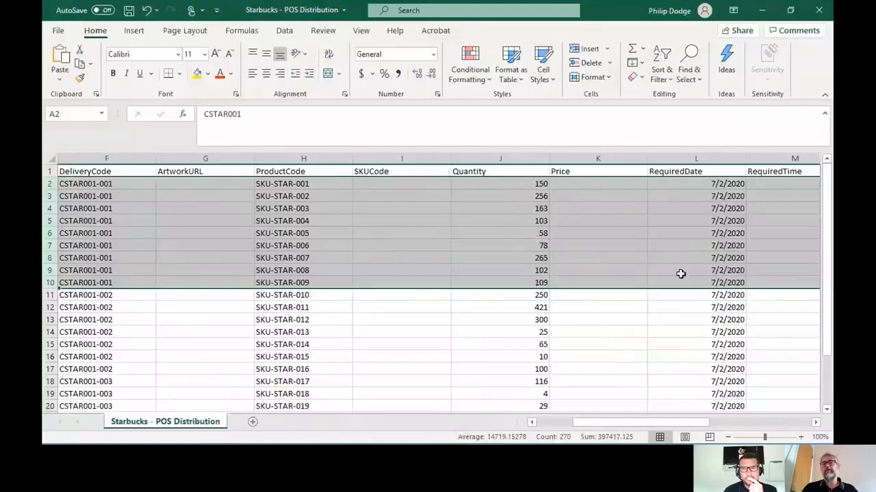
{"action": "left_click_drag", "start_coordinate": [618, 423], "coordinate": [46, 371]}
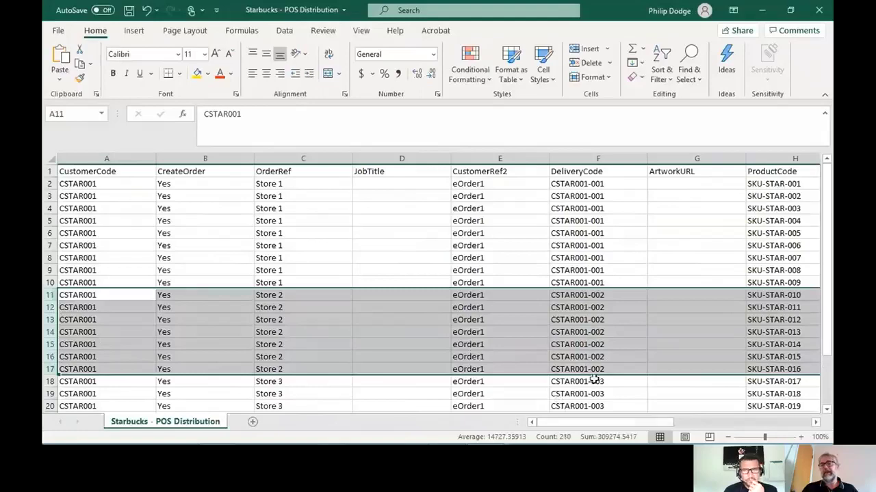
{"action": "left_click_drag", "start_coordinate": [622, 422], "coordinate": [626, 422]}
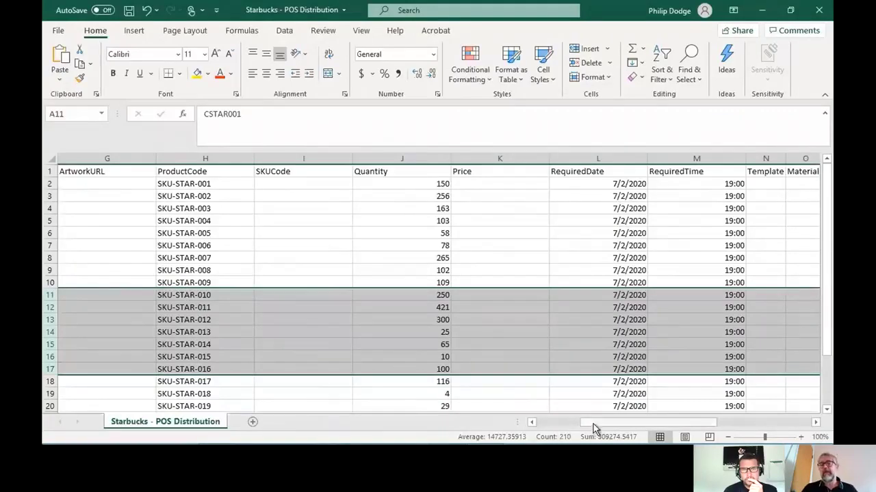
{"action": "left_click_drag", "start_coordinate": [593, 427], "coordinate": [530, 424]}
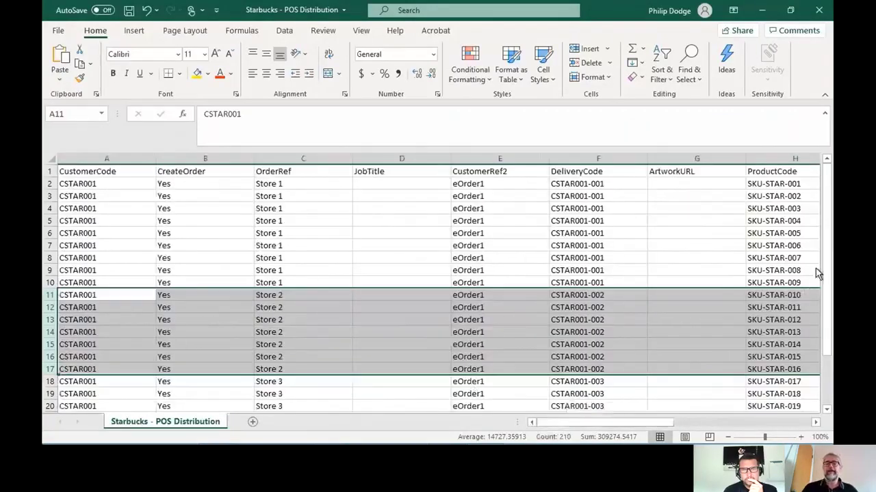
{"action": "scroll", "coordinate": [816, 292], "scroll_direction": "down", "scroll_amount": 2}
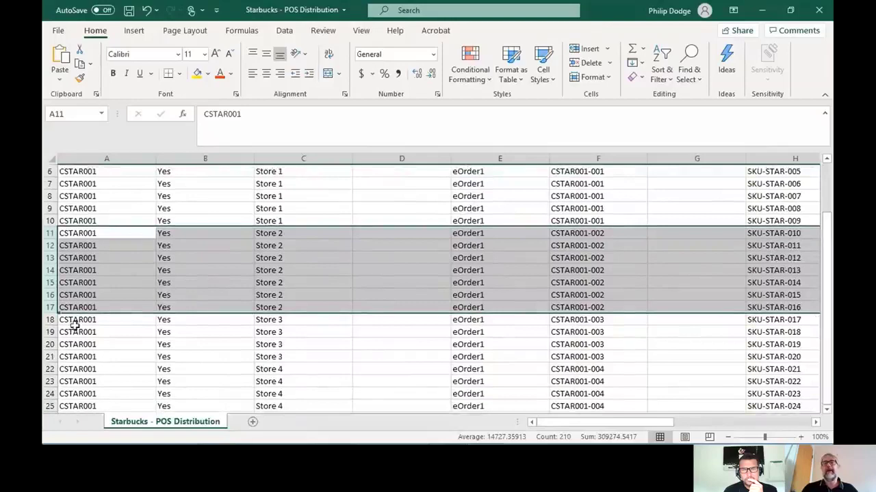
{"action": "left_click_drag", "start_coordinate": [51, 320], "coordinate": [55, 360]}
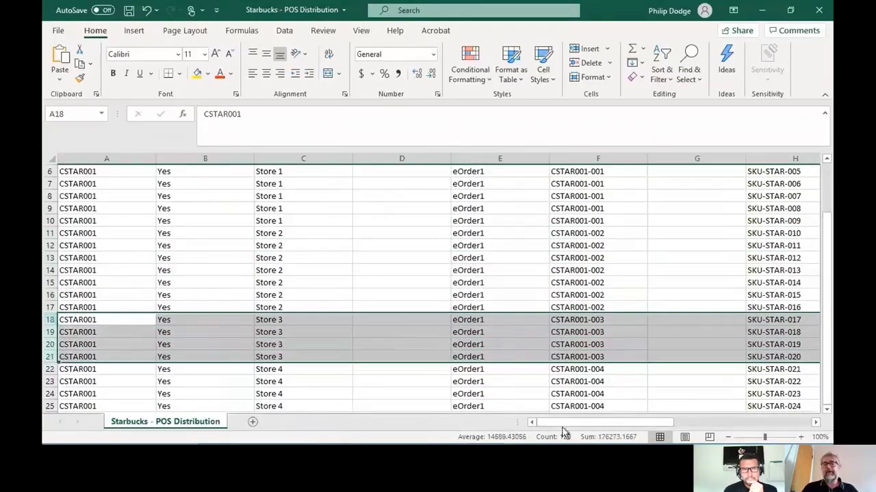
{"action": "left_click_drag", "start_coordinate": [573, 423], "coordinate": [528, 429]}
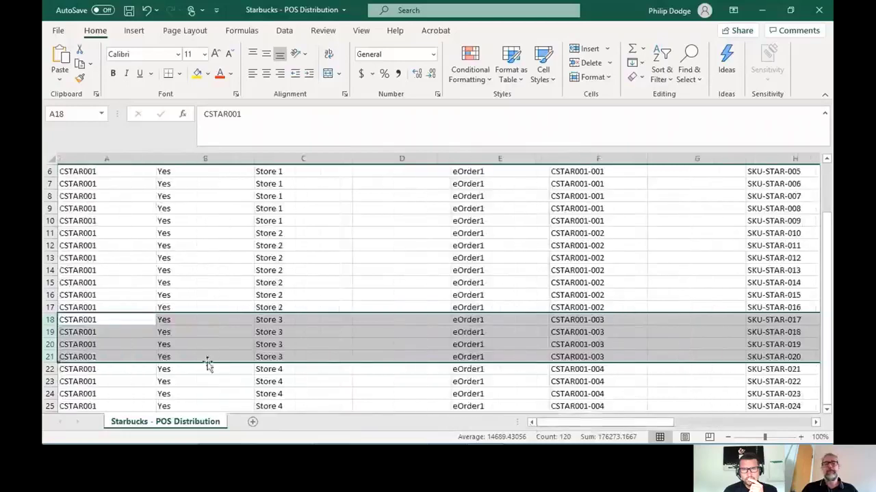
{"action": "left_click", "coordinate": [817, 15]}
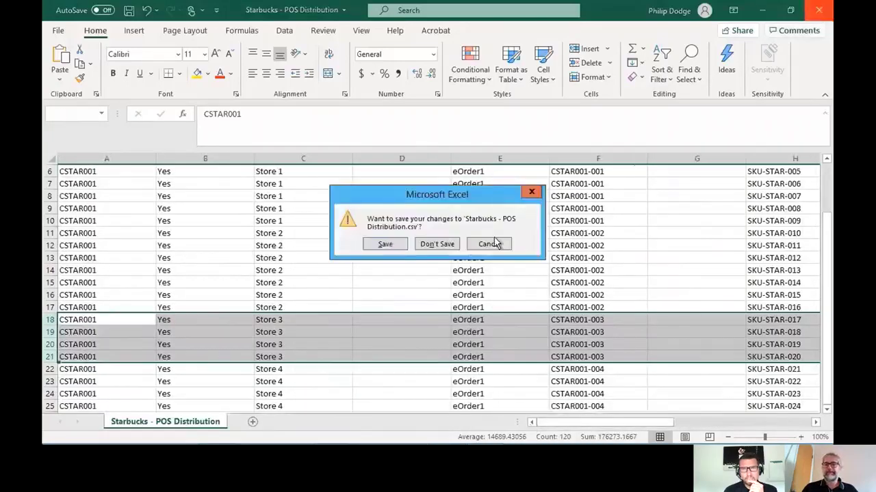
{"action": "left_click", "coordinate": [445, 244]}
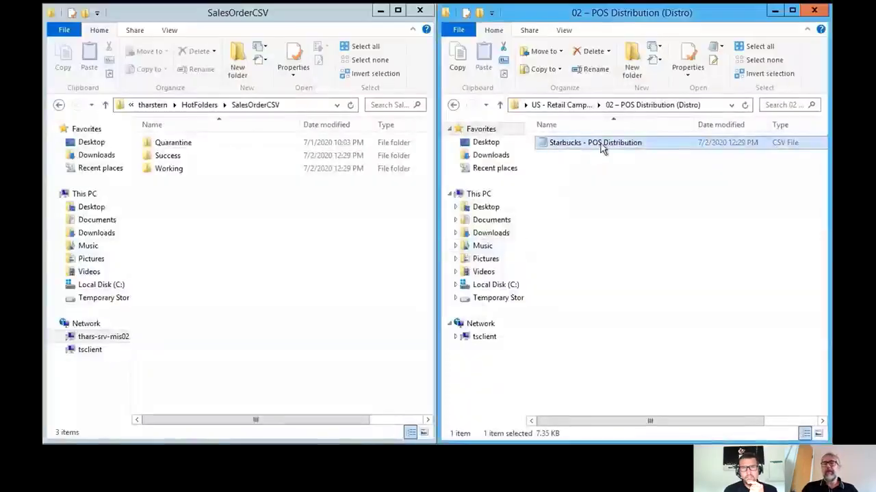
Copy the Starbucks - POS Distribution file into the SalesOrderCSV hot folder, then display and refresh the sales orders list in Tharstern Primo to check order statuses.
{"action": "left_click_drag", "start_coordinate": [602, 145], "coordinate": [235, 276]}
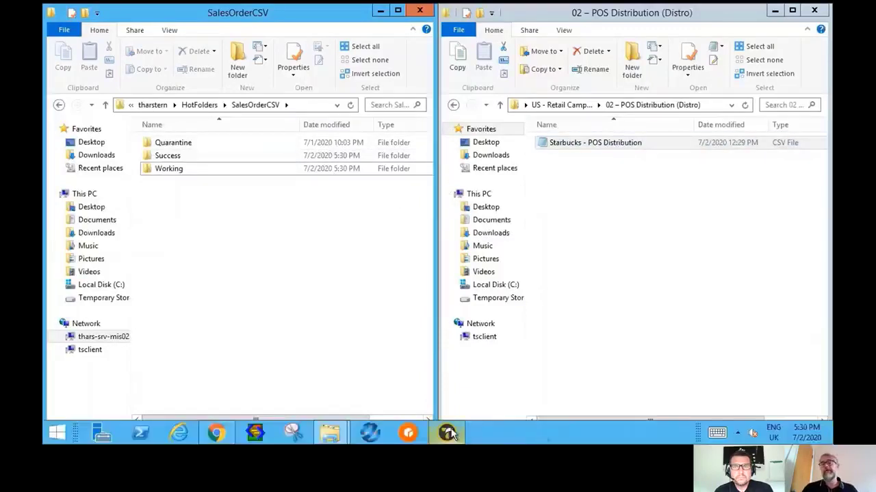
{"action": "left_click", "coordinate": [447, 432]}
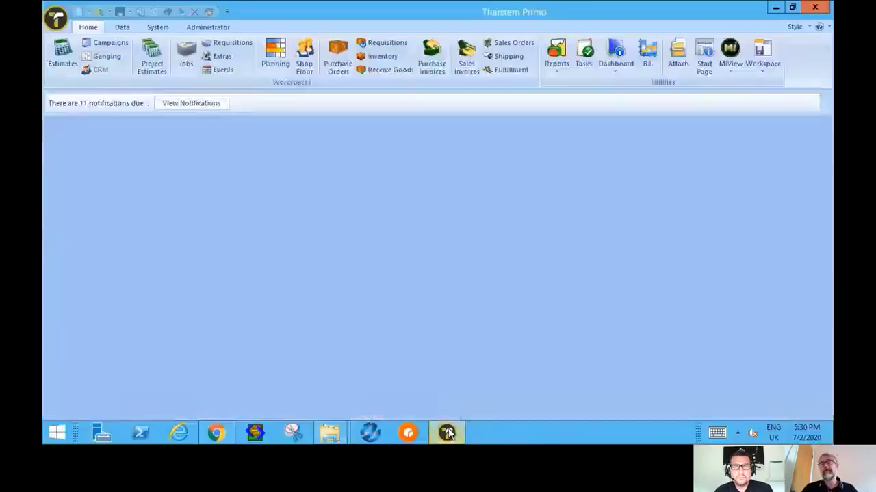
{"action": "left_click", "coordinate": [528, 43]}
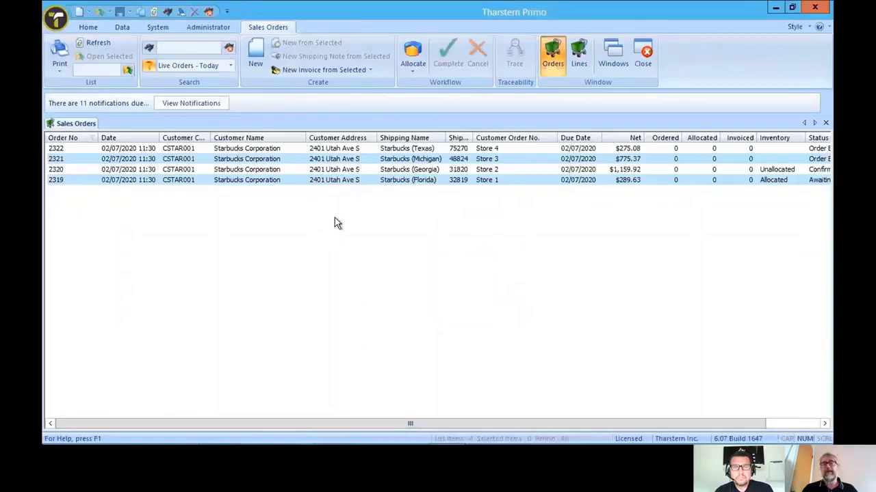
{"action": "left_click", "coordinate": [153, 13]}
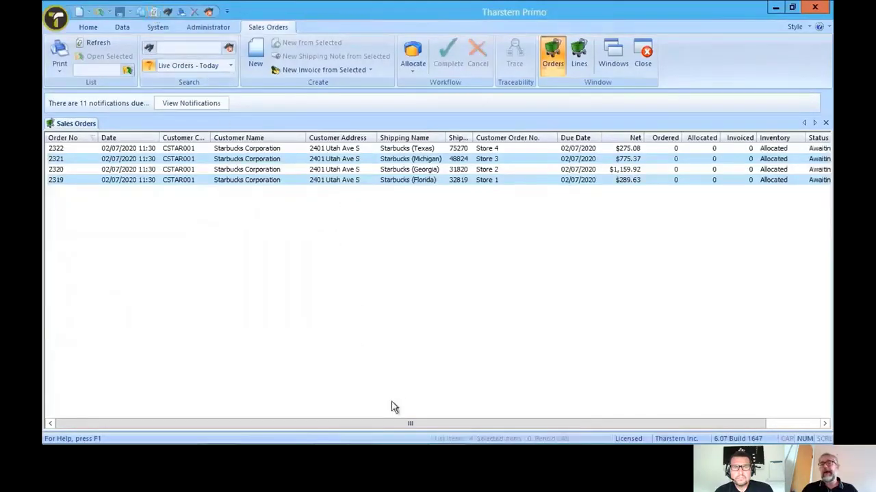
{"action": "left_click_drag", "start_coordinate": [382, 423], "coordinate": [424, 421]}
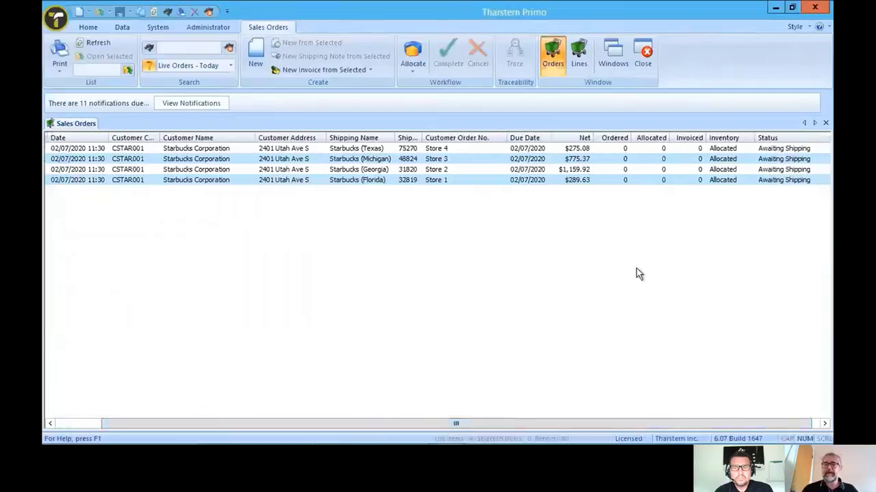
{"action": "left_click", "coordinate": [437, 411]}
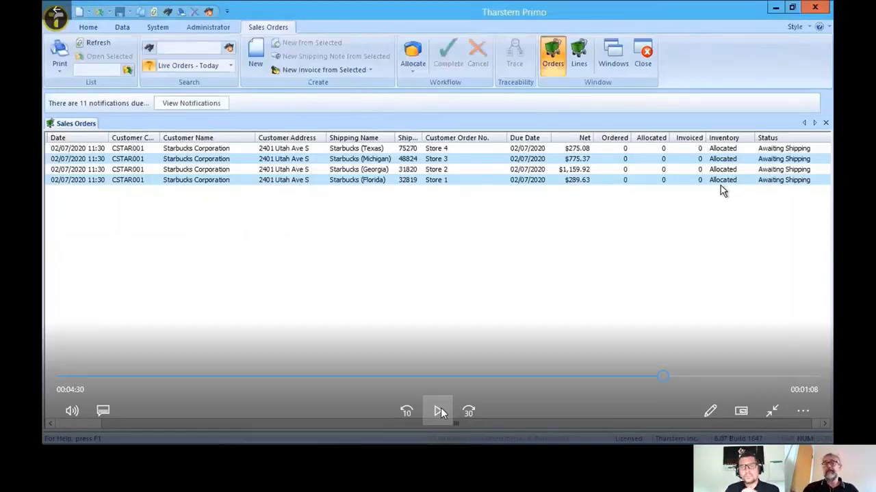
{"action": "left_click", "coordinate": [439, 411]}
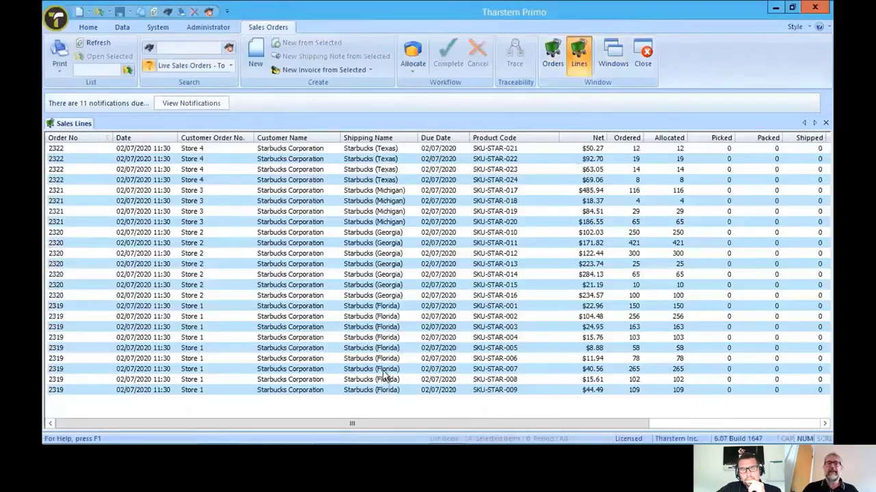
Return from the sales lines to the sales orders list, then switch to the mobile Inventory Management app in Chrome.
{"action": "left_click", "coordinate": [559, 59]}
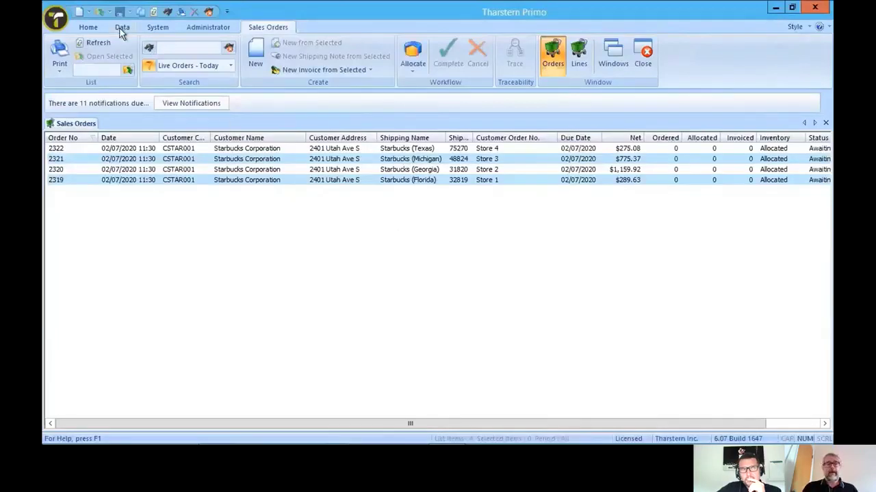
{"action": "left_click", "coordinate": [87, 29]}
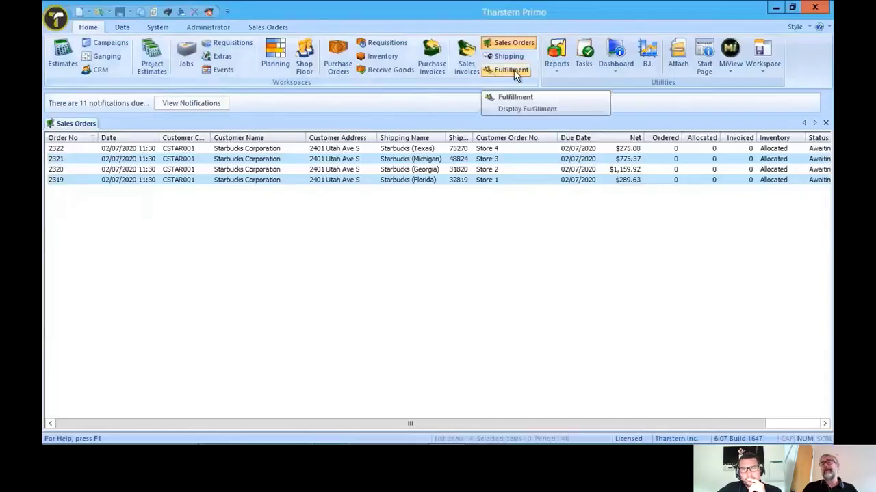
{"action": "mouse_move", "coordinate": [303, 429]}
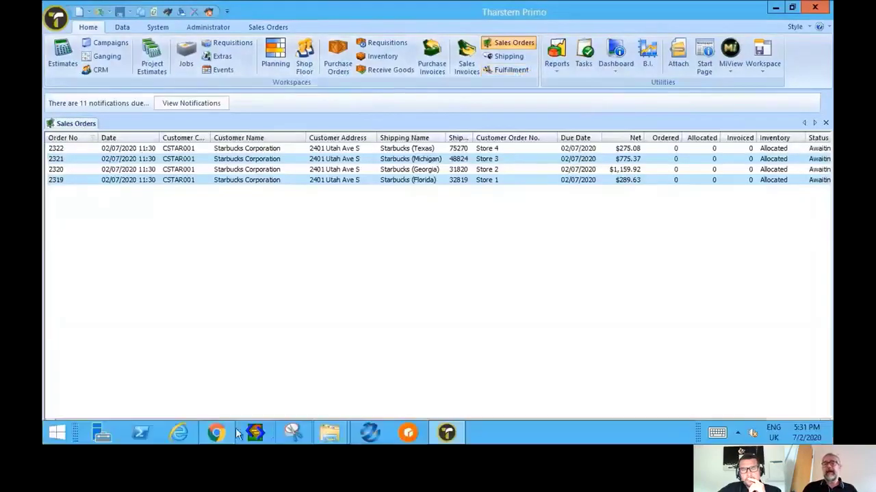
{"action": "left_click", "coordinate": [218, 432]}
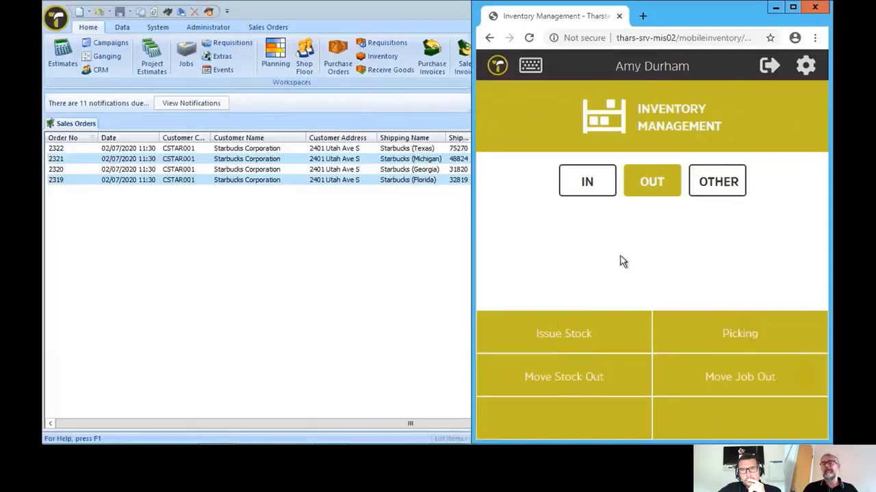
Start Picking with NORTH PICKING as the pick destination, view the available picks, and minimize the browser.
{"action": "left_click", "coordinate": [737, 336]}
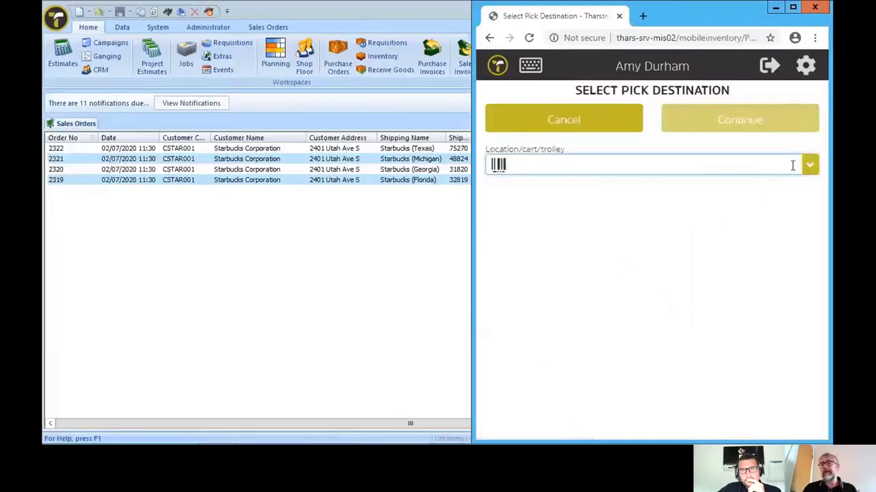
{"action": "left_click", "coordinate": [811, 163]}
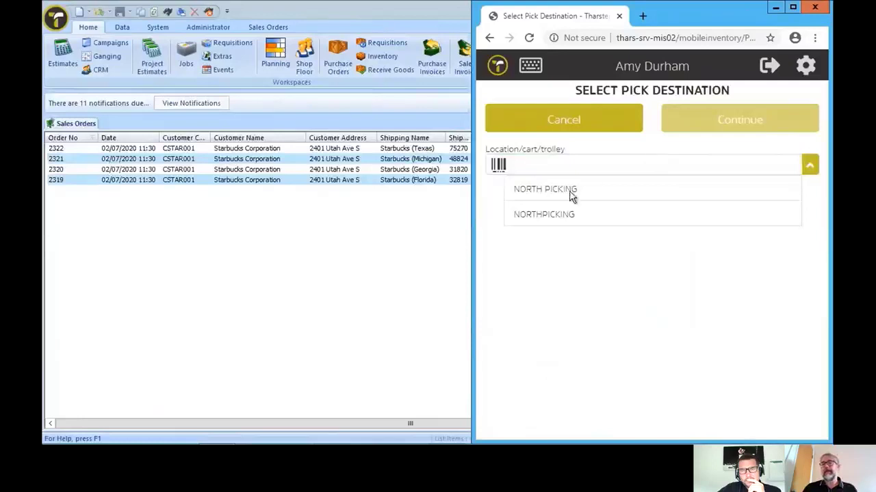
{"action": "left_click", "coordinate": [571, 192]}
{"action": "left_click", "coordinate": [746, 124]}
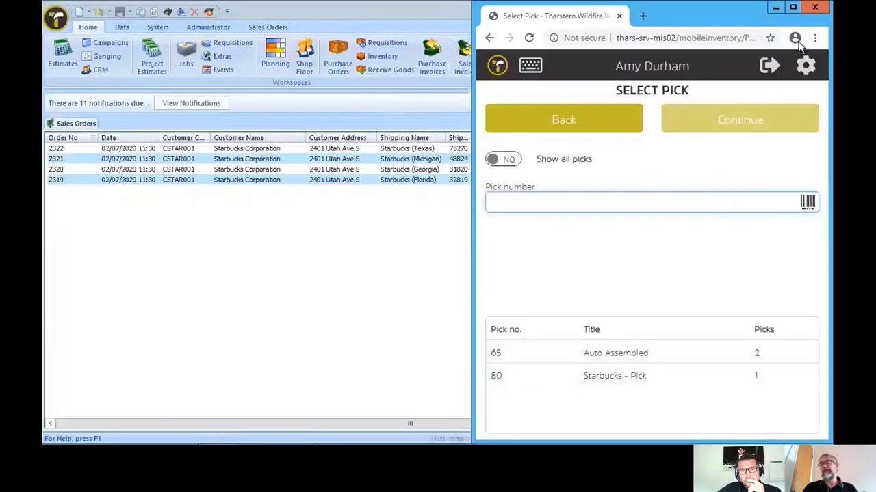
{"action": "left_click", "coordinate": [776, 9]}
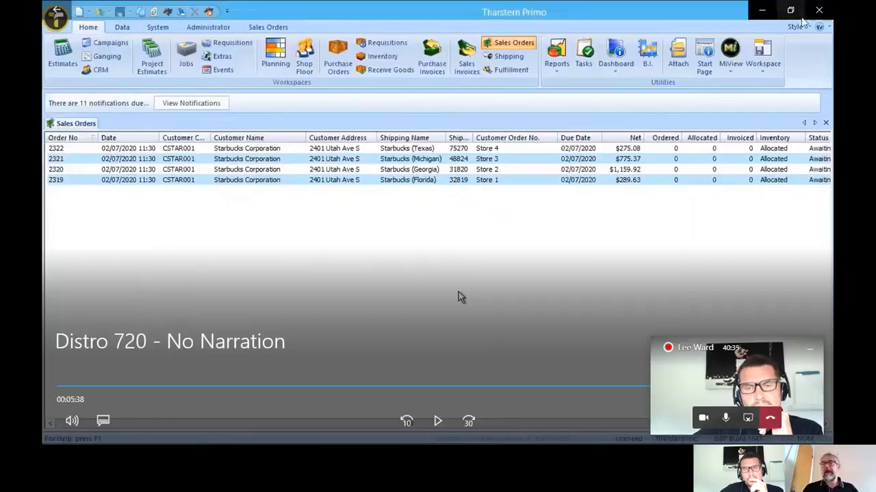
{"action": "left_click", "coordinate": [820, 10]}
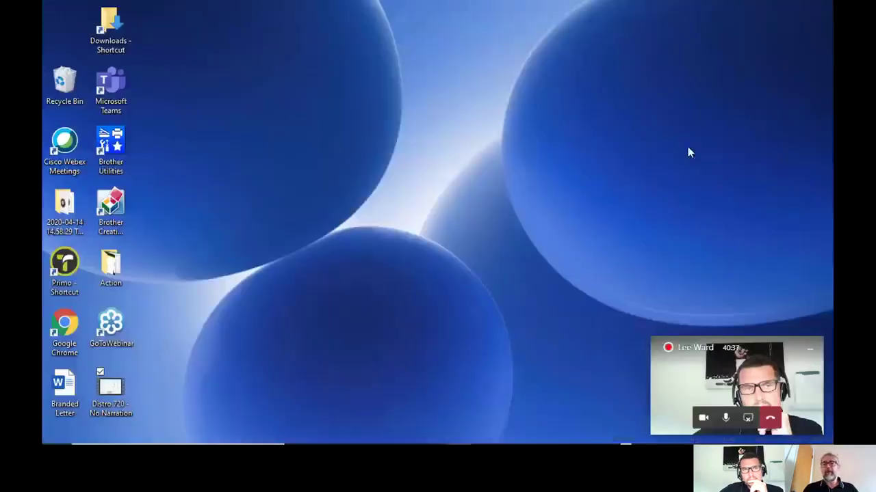